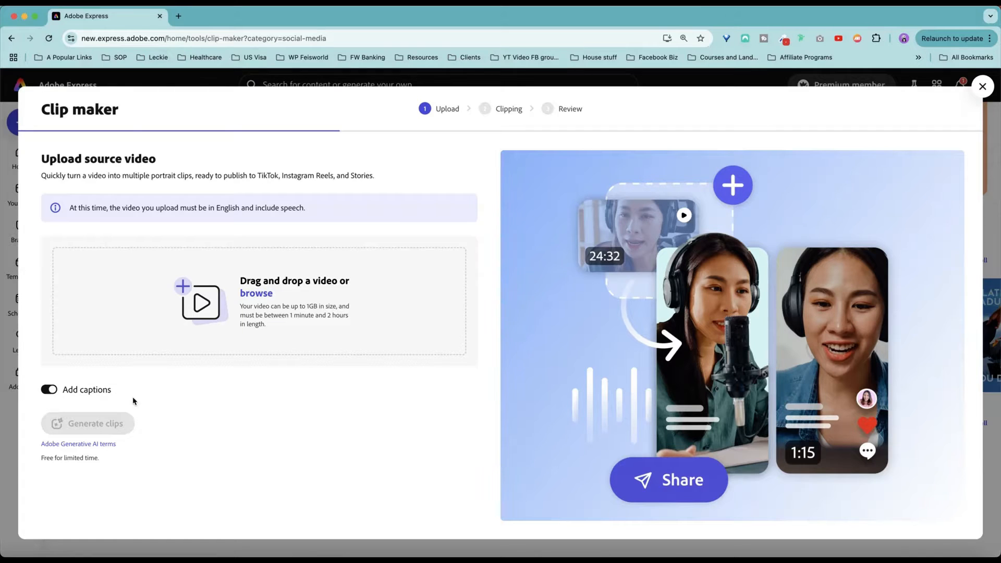
Step: Upload "Holy Cross ASIA club video.mp4" from the footage folder as the source video and generate captioned clips
{"action": "key", "text": "super+t"}
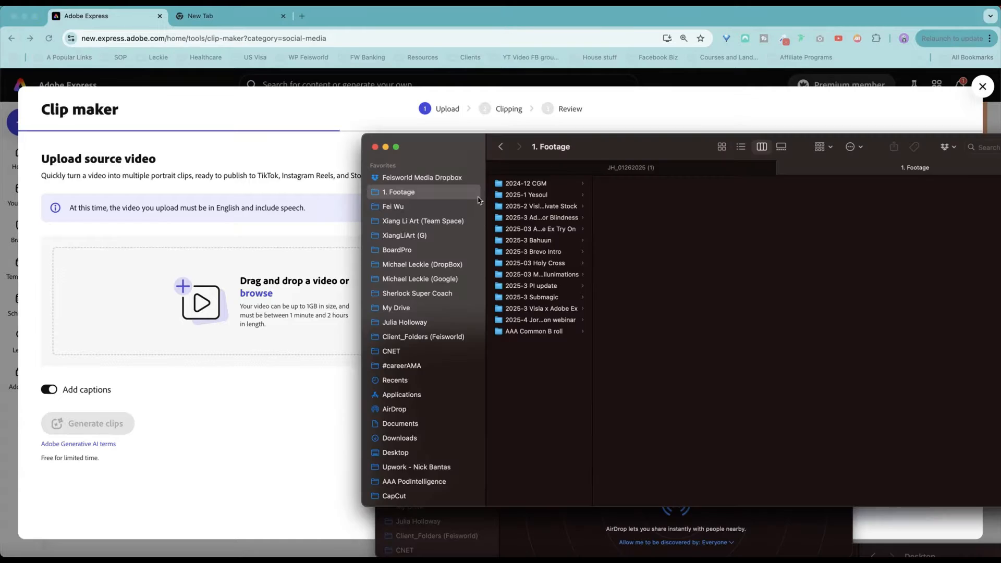
{"action": "left_click", "coordinate": [507, 157]}
{"action": "left_click_drag", "start_coordinate": [524, 159], "coordinate": [490, 161]}
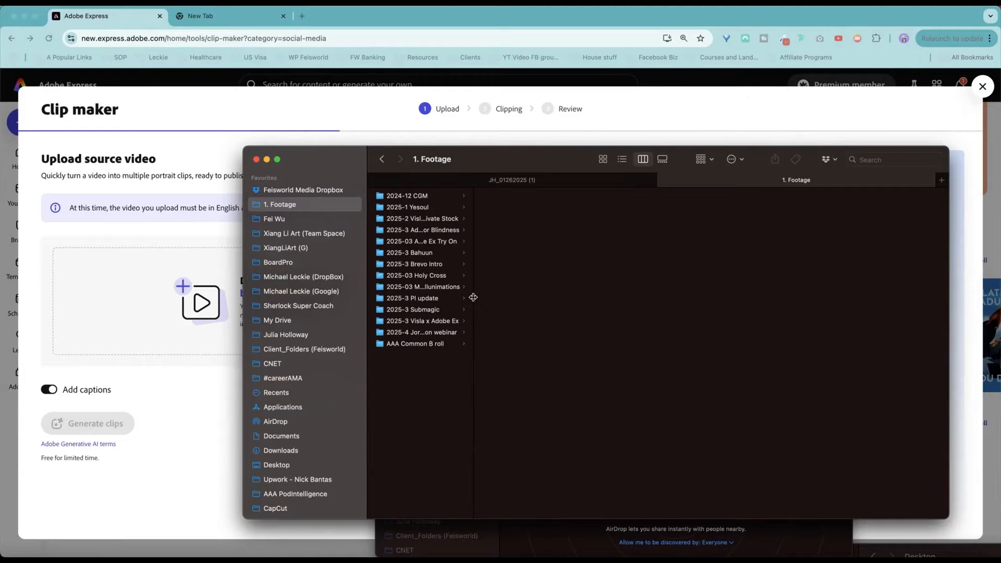
{"action": "left_click_drag", "start_coordinate": [473, 297], "coordinate": [518, 293]}
{"action": "left_click_drag", "start_coordinate": [570, 197], "coordinate": [136, 296]}
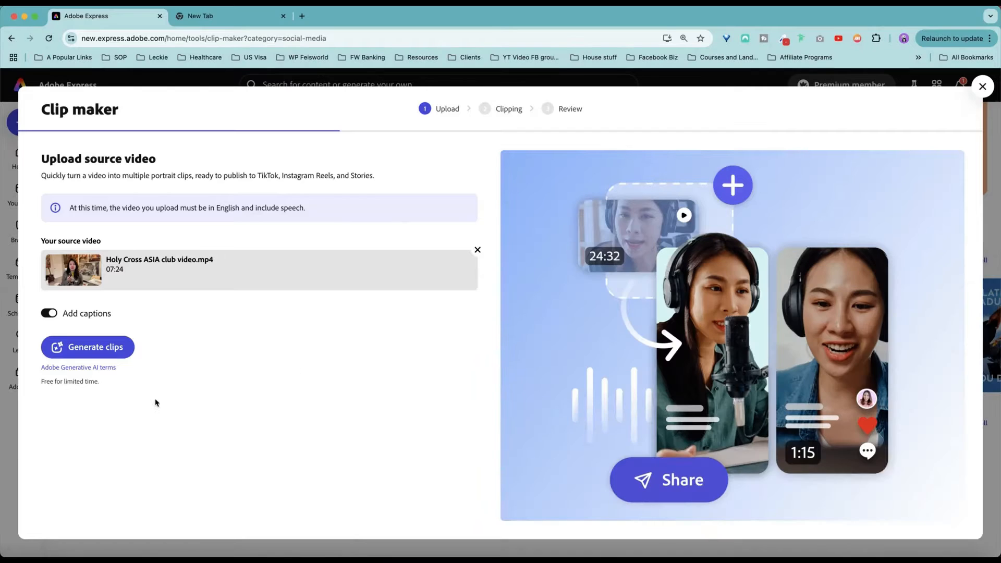
{"action": "left_click", "coordinate": [105, 349]}
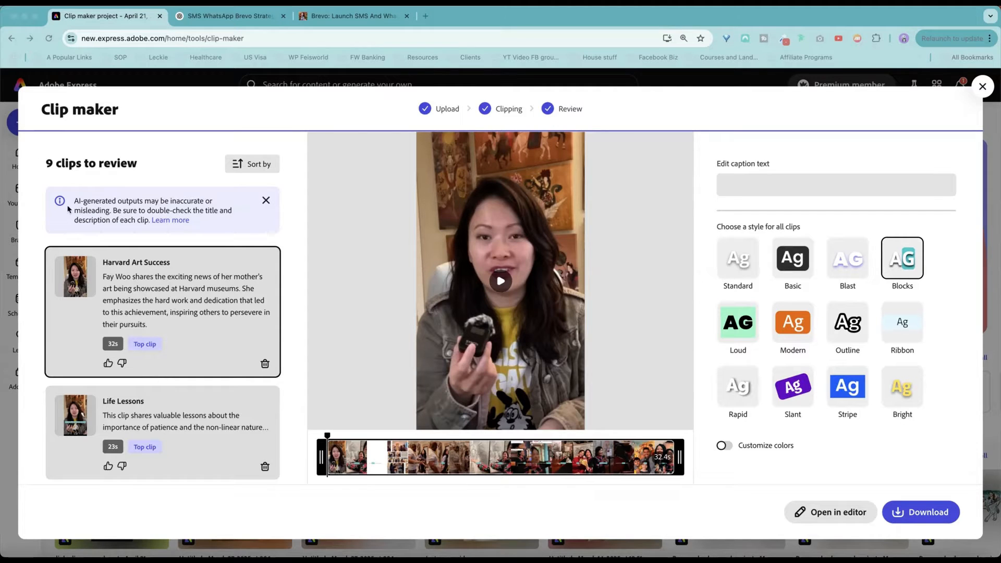
Step: Sort the generated clips by duration and then by chronology
{"action": "left_click", "coordinate": [252, 166]}
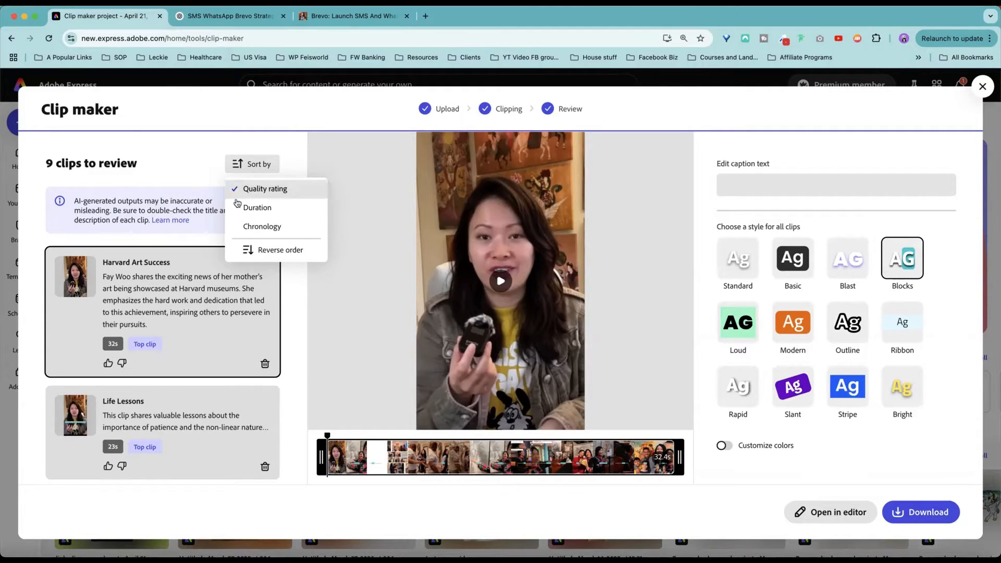
{"action": "left_click", "coordinate": [253, 207]}
{"action": "left_click", "coordinate": [263, 163]}
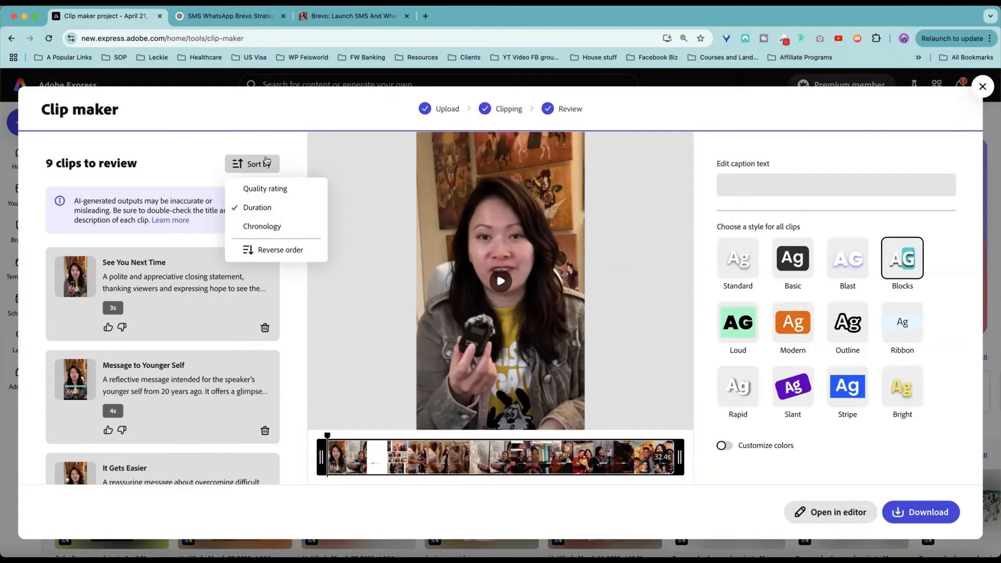
{"action": "left_click", "coordinate": [278, 229]}
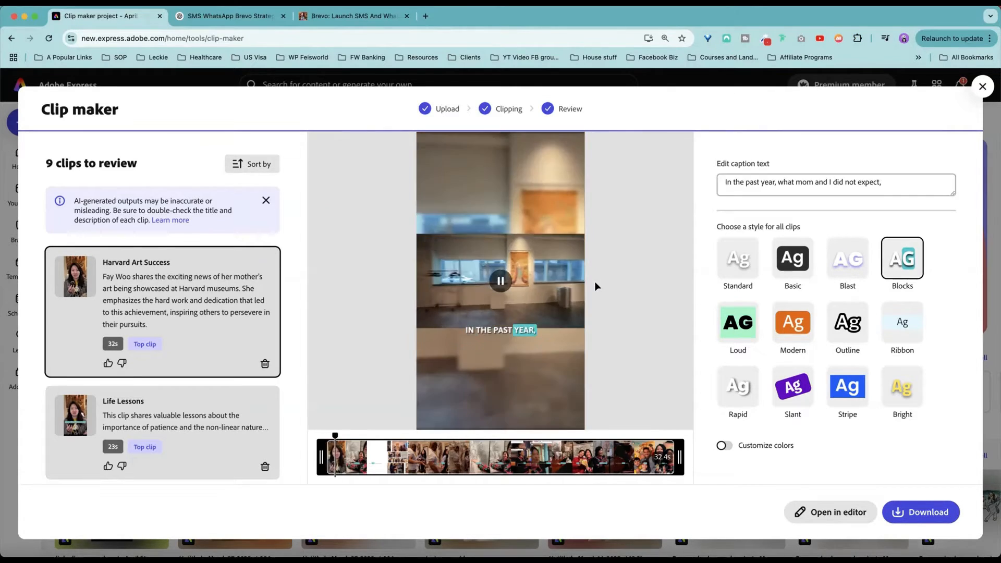
Step: Preview the Harvard Art Success clip and try to extend its end point
{"action": "key", "text": "XF86AudioRaiseVolume"}
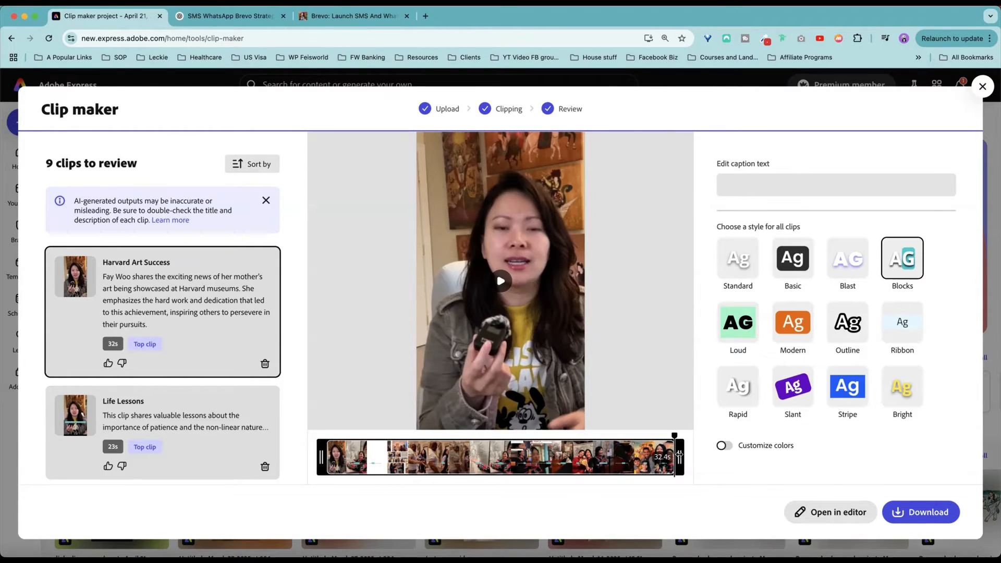
{"action": "mouse_move", "coordinate": [679, 455]}
{"action": "left_mouse_down"}
{"action": "mouse_move", "coordinate": [656, 456]}
{"action": "mouse_move", "coordinate": [692, 457]}
{"action": "left_mouse_up"}
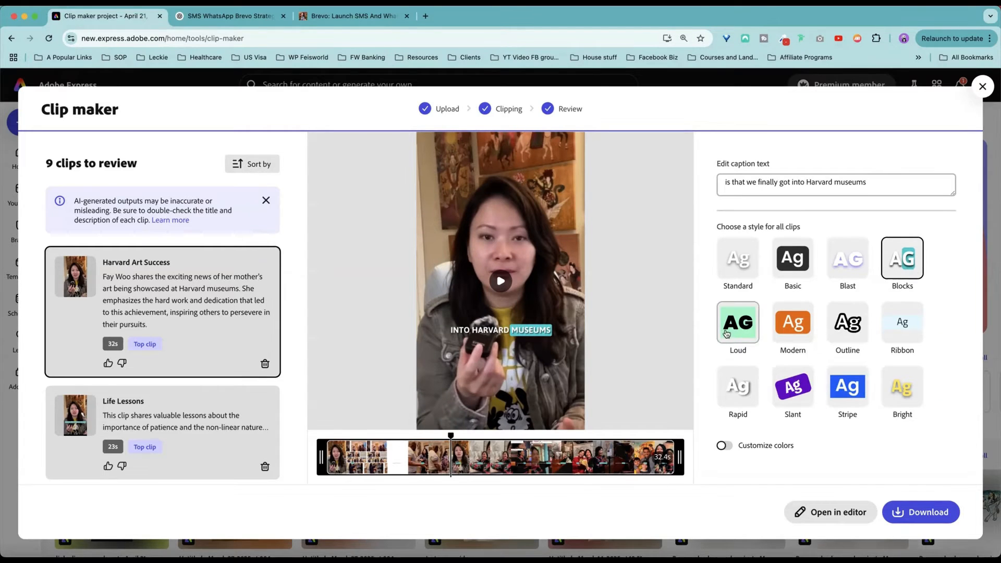
Step: Apply the Modern caption style to all clips and enable customized caption colors
{"action": "left_click", "coordinate": [806, 332]}
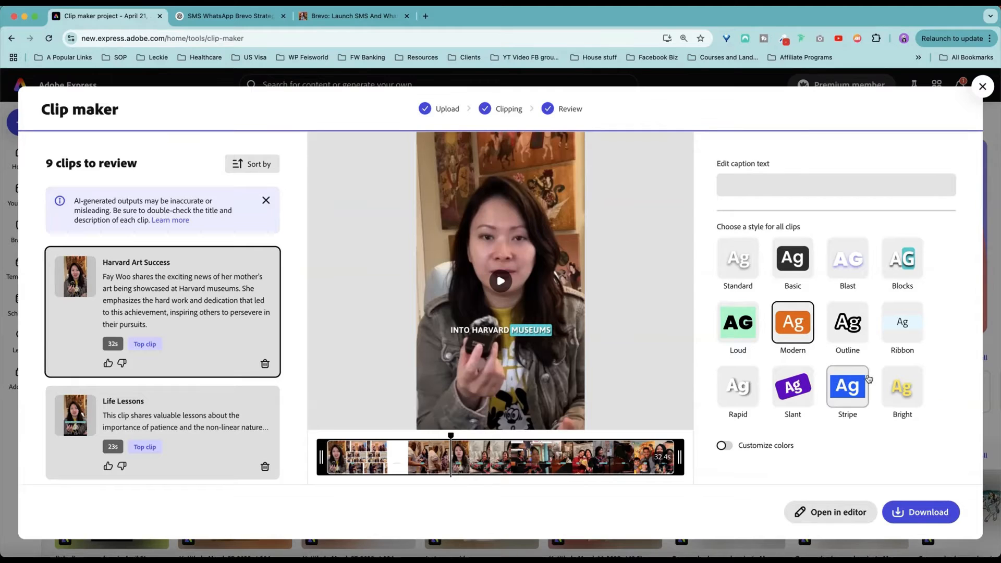
{"action": "left_click", "coordinate": [730, 447]}
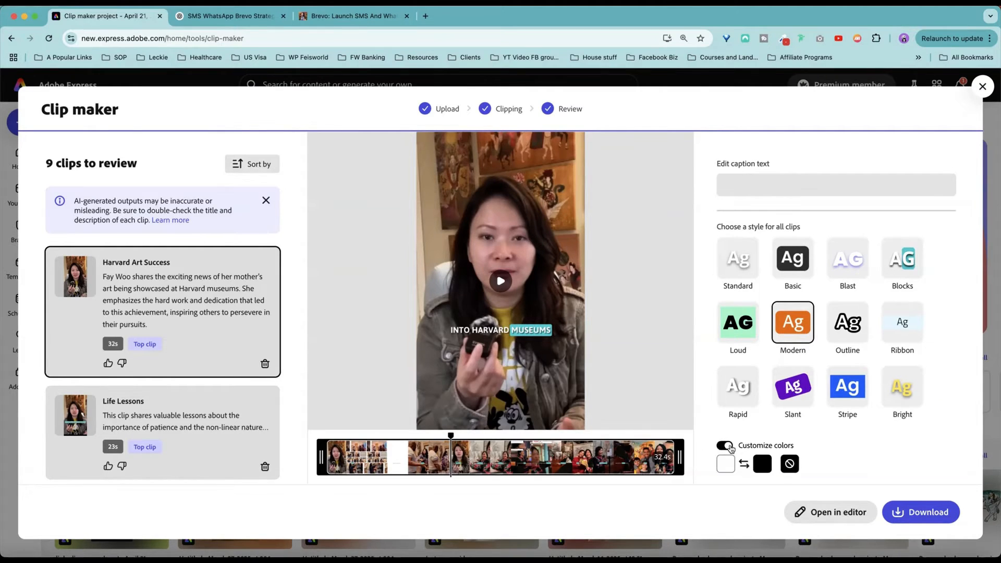
{"action": "scroll", "coordinate": [774, 450], "scroll_direction": "down", "scroll_amount": 1}
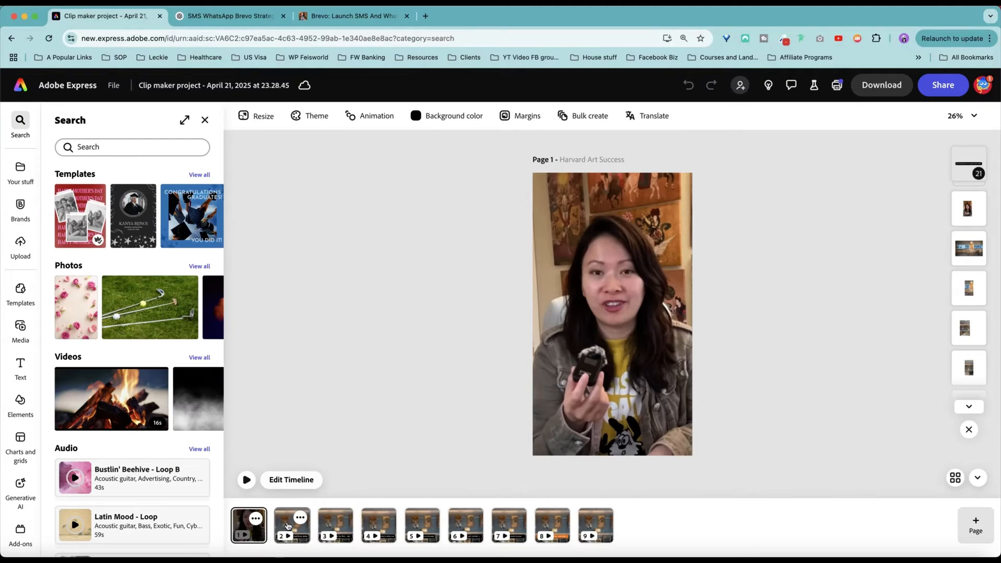
Step: Extend the end of the Harvard Art Success scene on page 1 to about 33 seconds and return to the pages view
{"action": "left_click", "coordinate": [288, 526]}
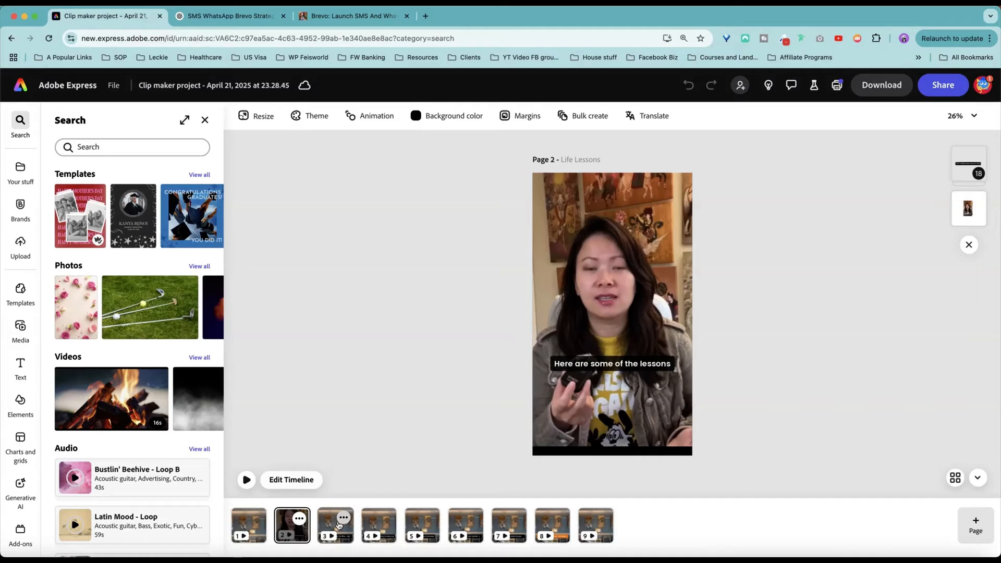
{"action": "left_click", "coordinate": [248, 526]}
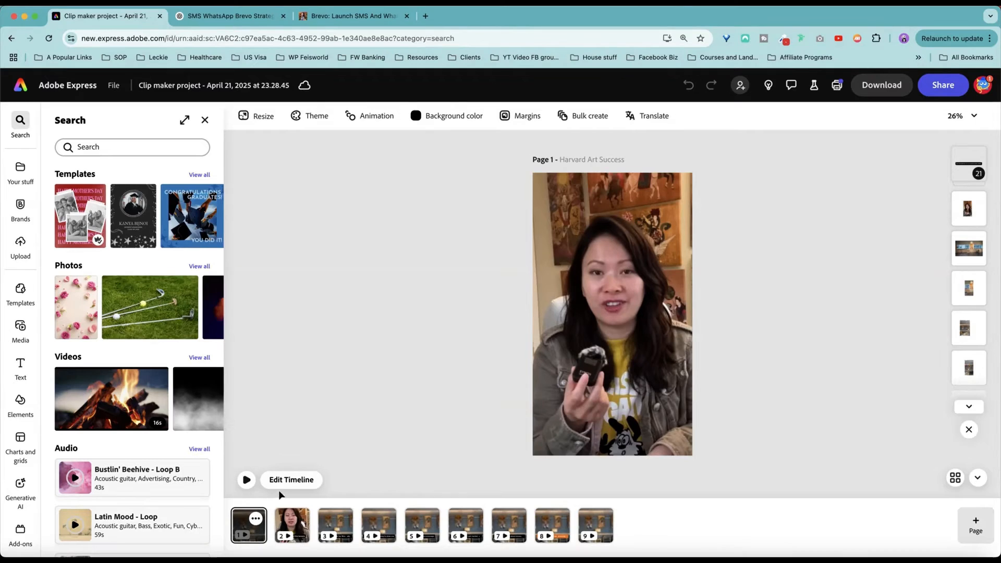
{"action": "left_click", "coordinate": [290, 482]}
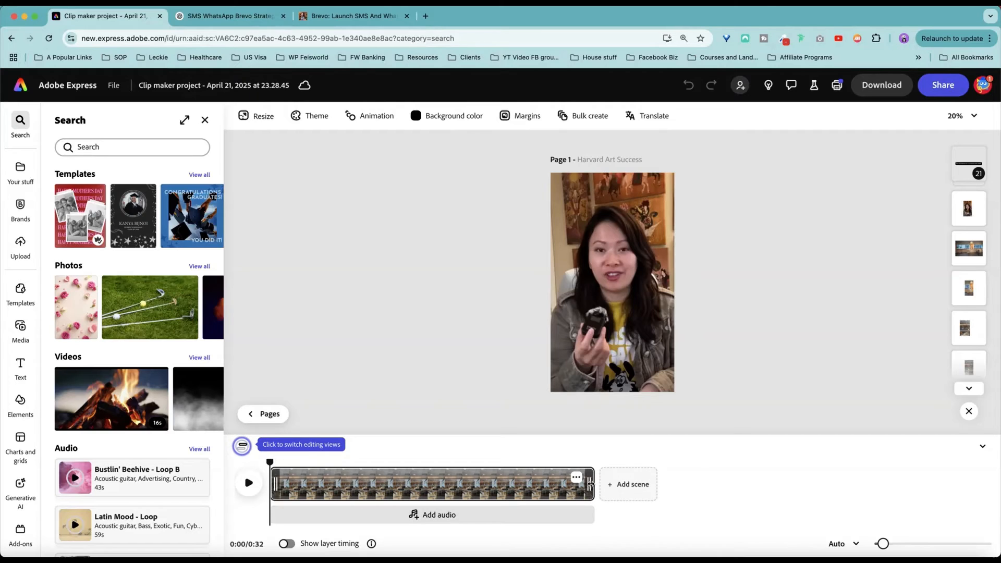
{"action": "left_click", "coordinate": [639, 485]}
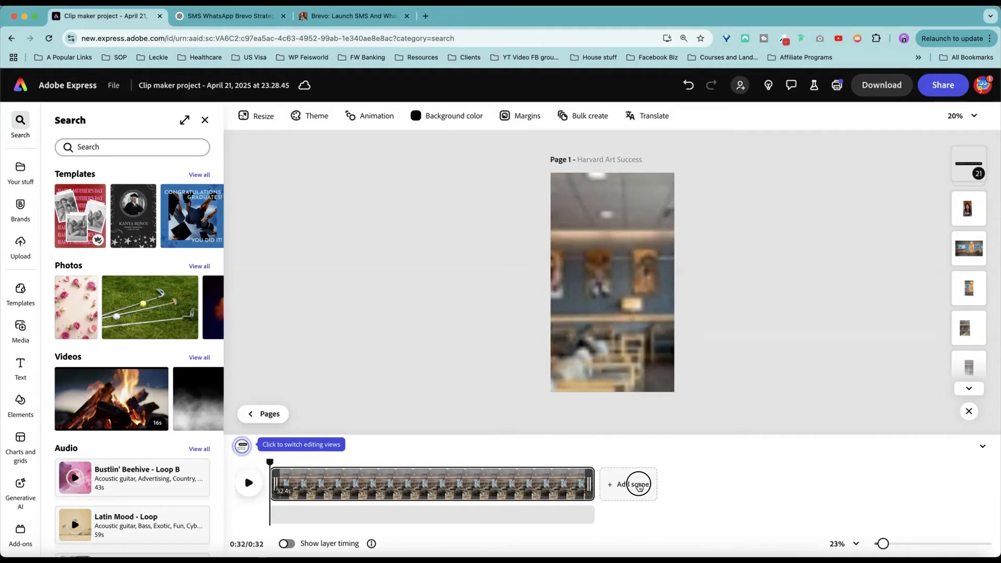
{"action": "left_click_drag", "start_coordinate": [639, 484], "coordinate": [597, 484]}
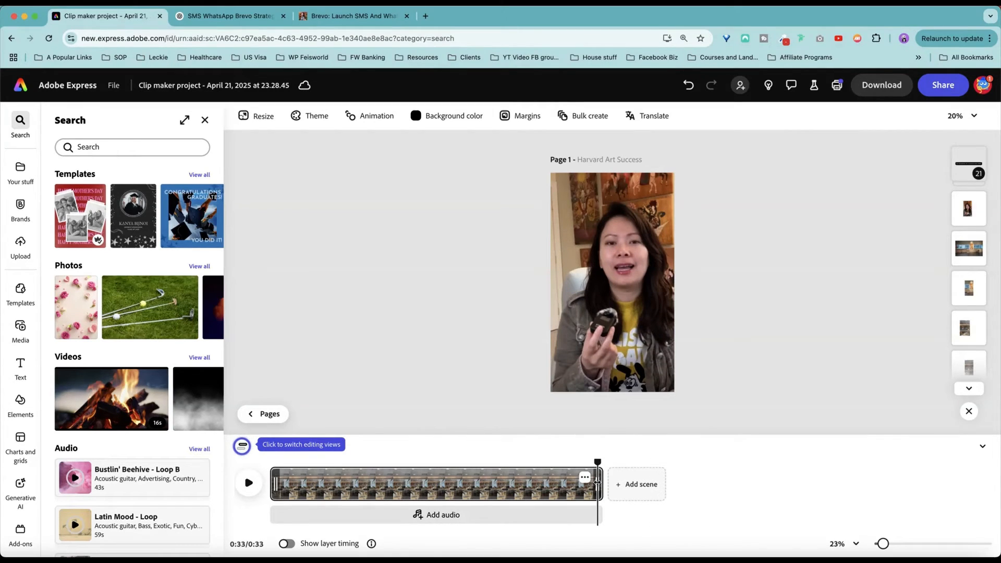
{"action": "left_click", "coordinate": [242, 446]}
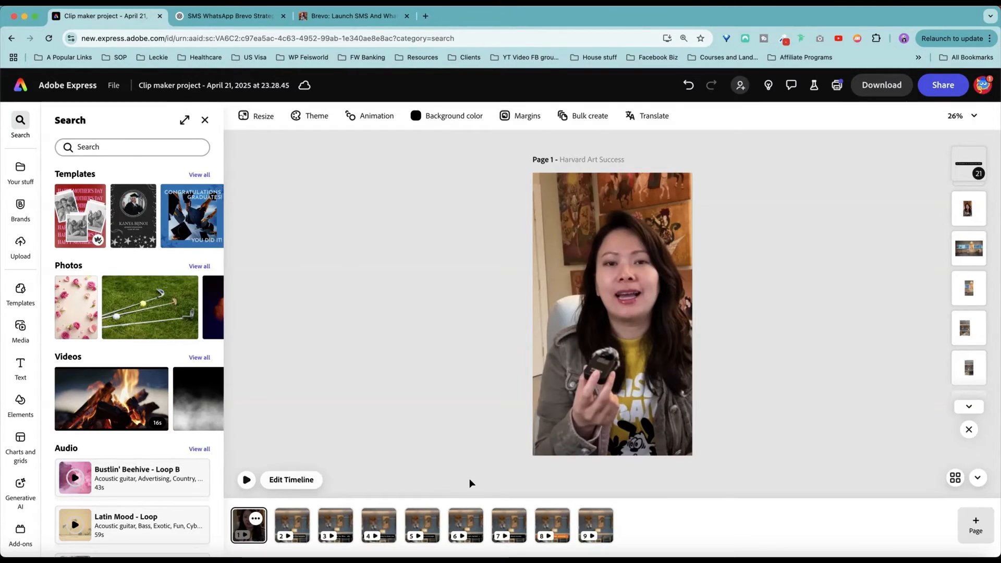
Step: Open the timeline of page 8, It Gets Easier, and extend its scene to about 7 seconds
{"action": "left_click", "coordinate": [556, 524]}
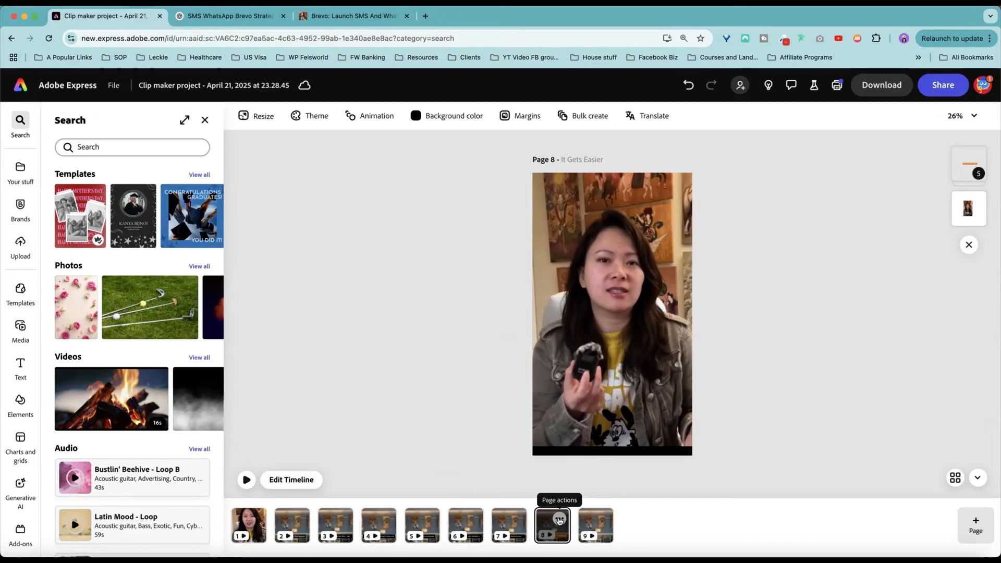
{"action": "left_click", "coordinate": [560, 520]}
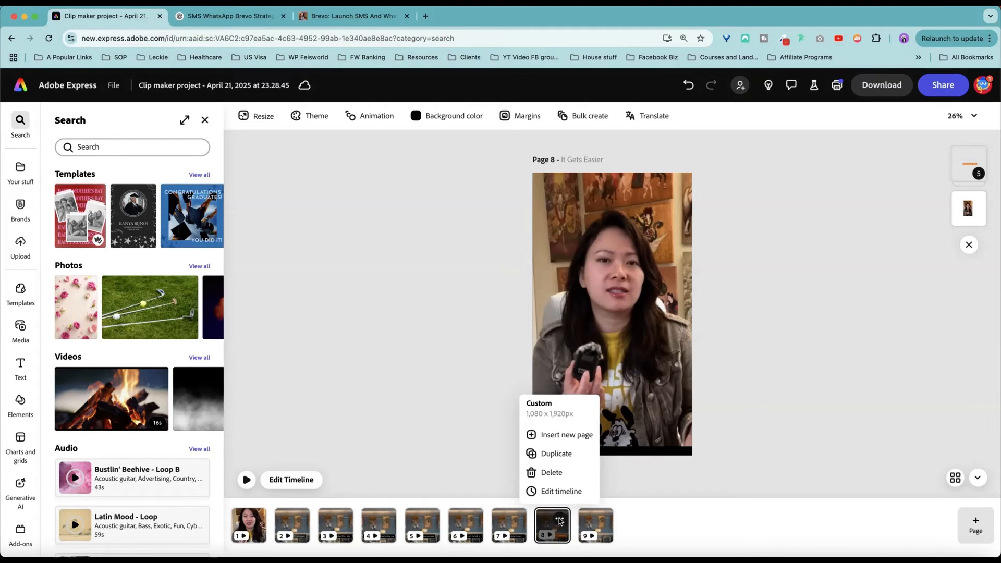
{"action": "left_click", "coordinate": [566, 492]}
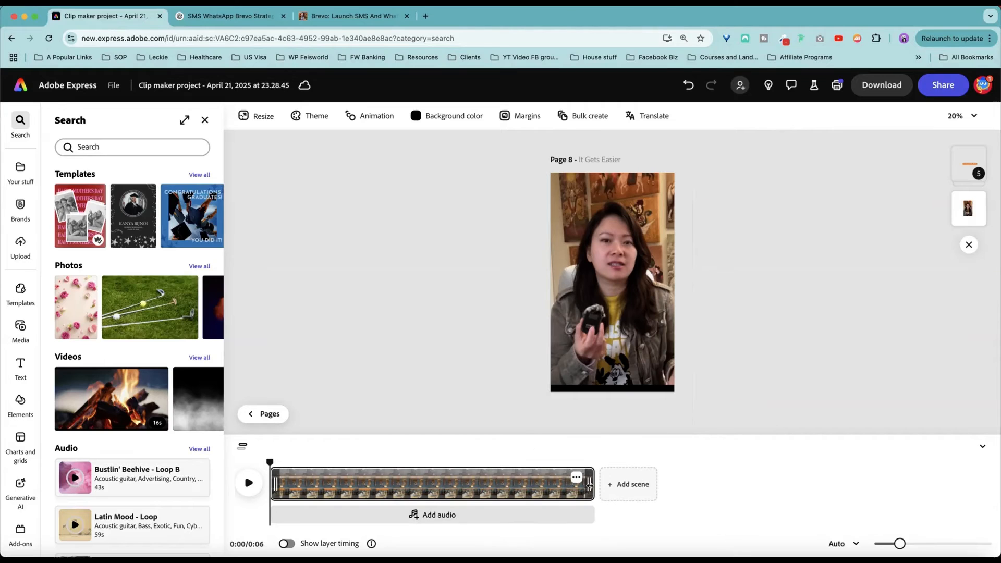
{"action": "left_click_drag", "start_coordinate": [589, 484], "coordinate": [624, 483]}
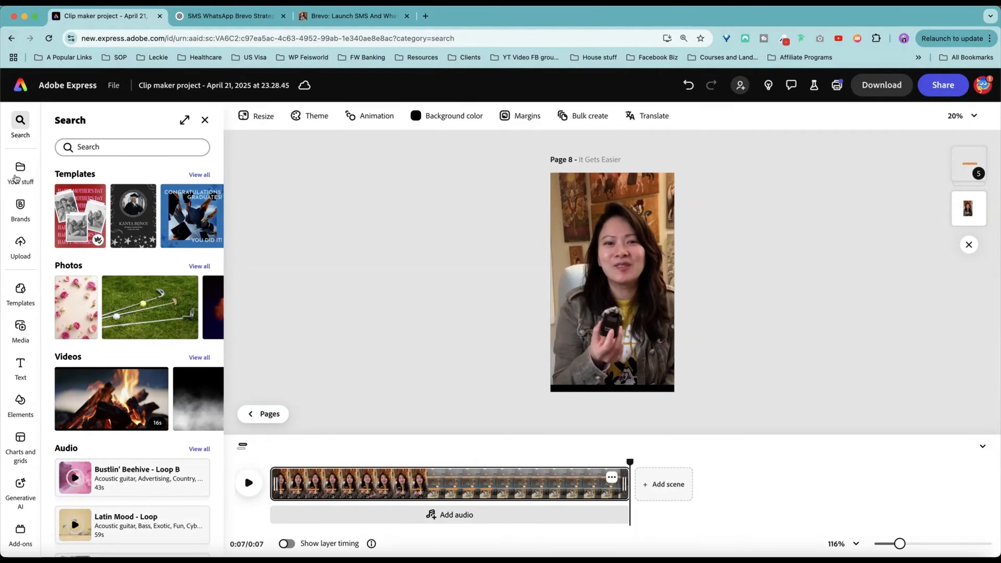
Step: Try editing the "as an Asian immigrants, specifically" caption text on page 3 and undo the change
{"action": "left_click", "coordinate": [21, 172]}
{"action": "left_click", "coordinate": [249, 481]}
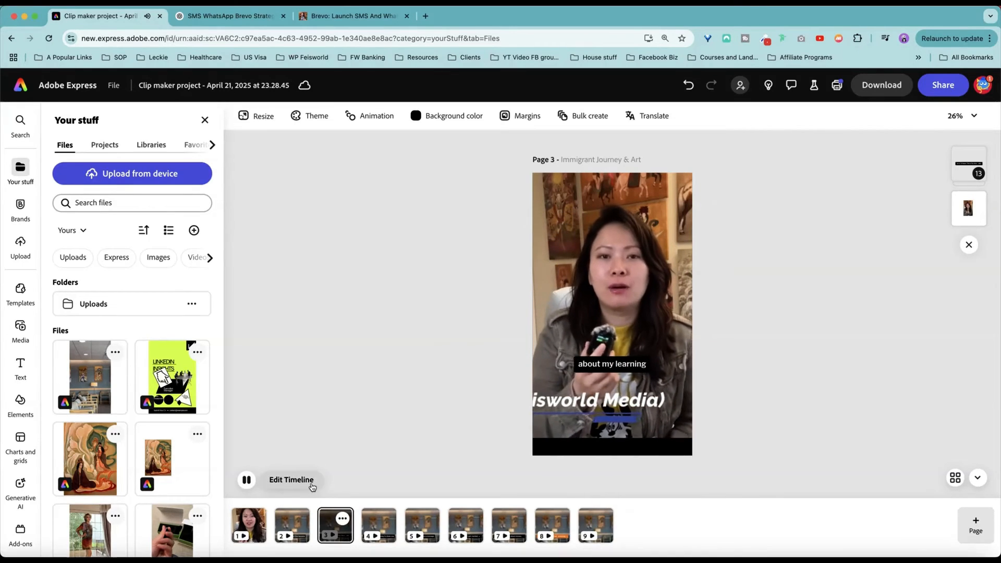
{"action": "left_click", "coordinate": [660, 367]}
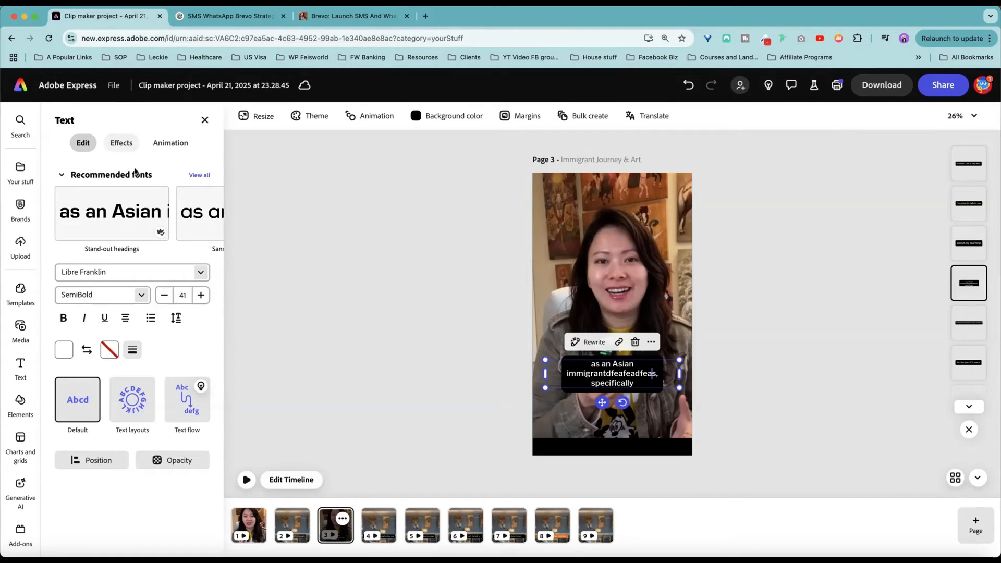
{"action": "key", "text": "super+z"}
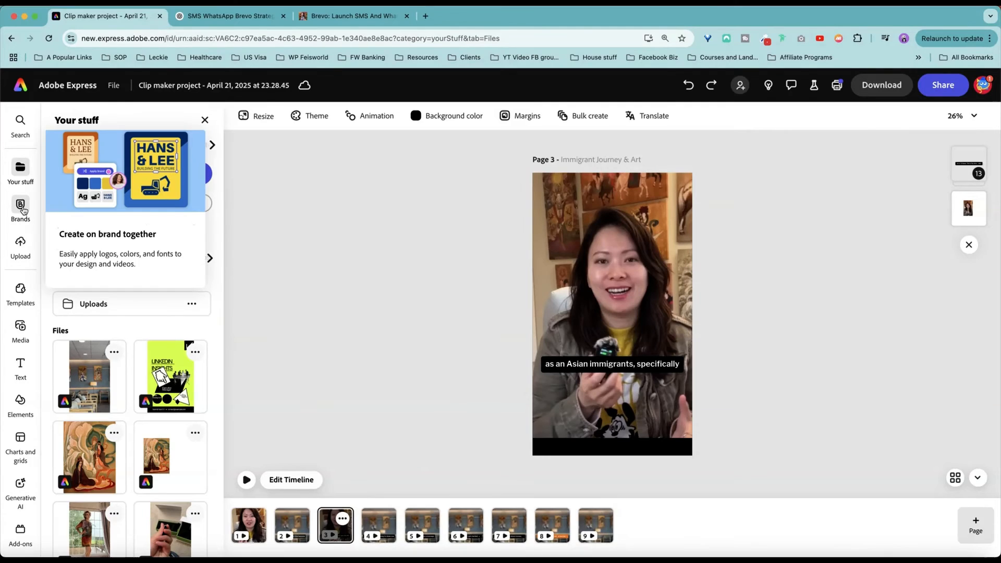
Step: Look through the brand kits, the device upload dialog and the templates available for the project
{"action": "left_click", "coordinate": [20, 206]}
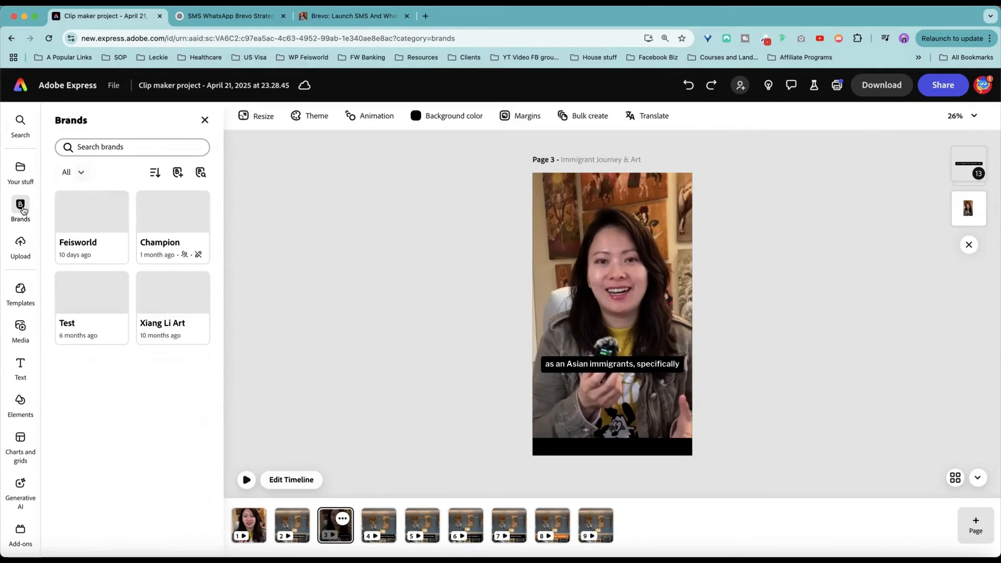
{"action": "left_click", "coordinate": [24, 256]}
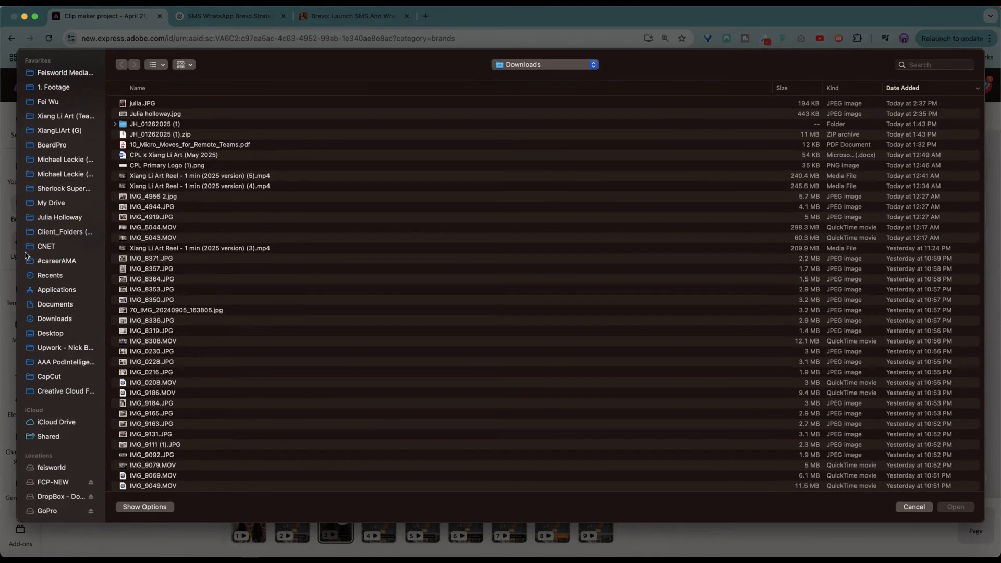
{"action": "left_click", "coordinate": [913, 507]}
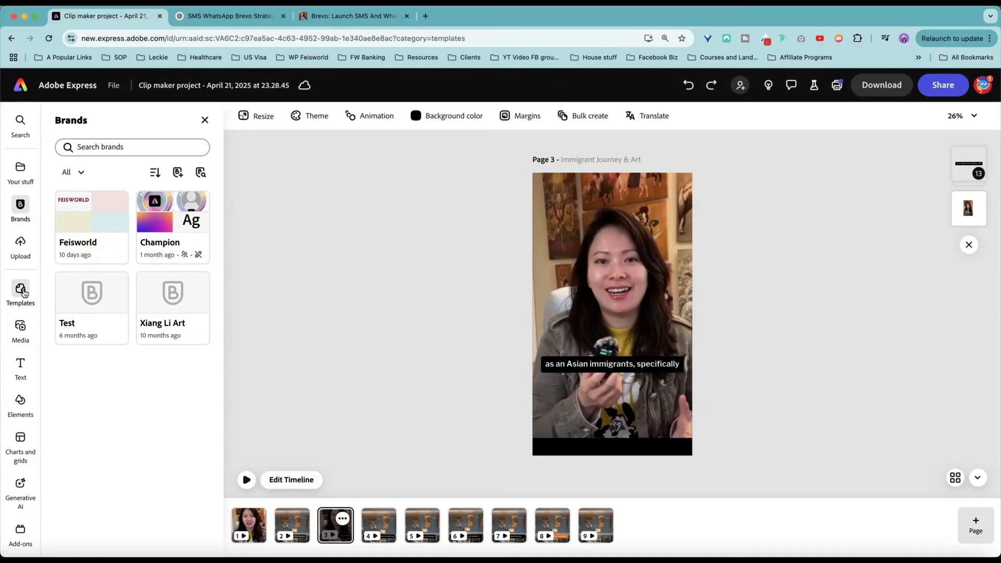
{"action": "left_click", "coordinate": [21, 290]}
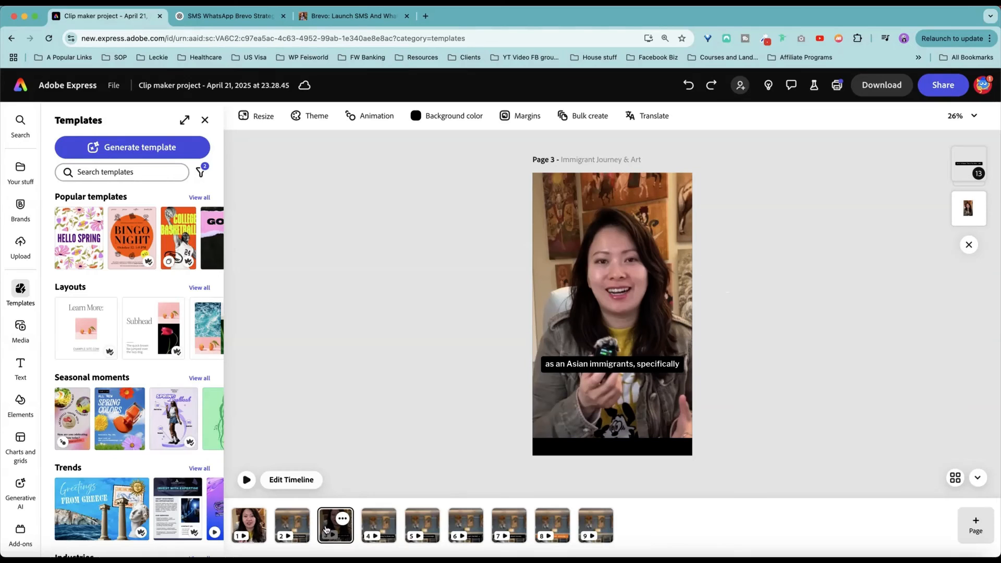
Step: Open the download settings for page 3 and review the file format and video resolution choices
{"action": "left_click", "coordinate": [894, 85]}
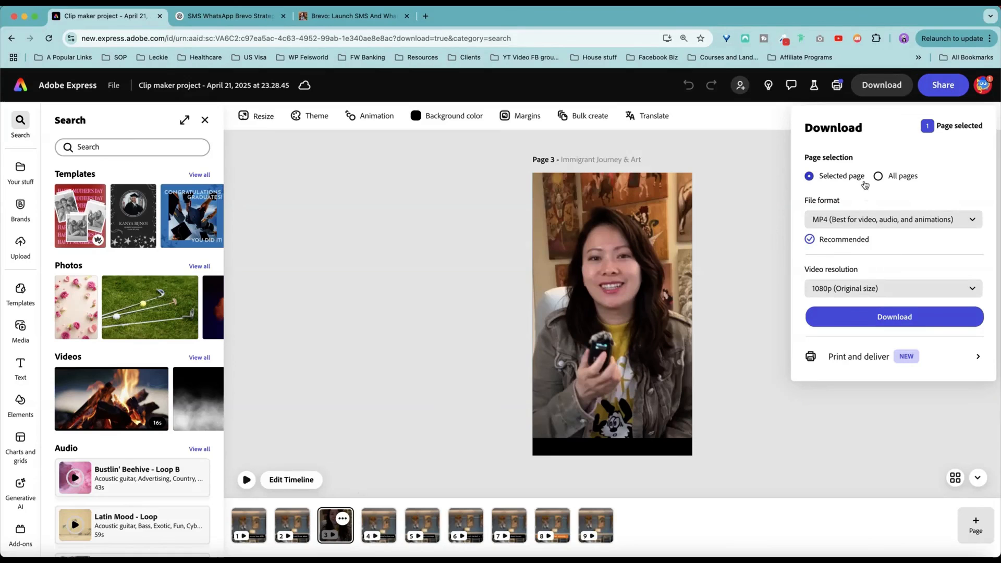
{"action": "left_click", "coordinate": [874, 218]}
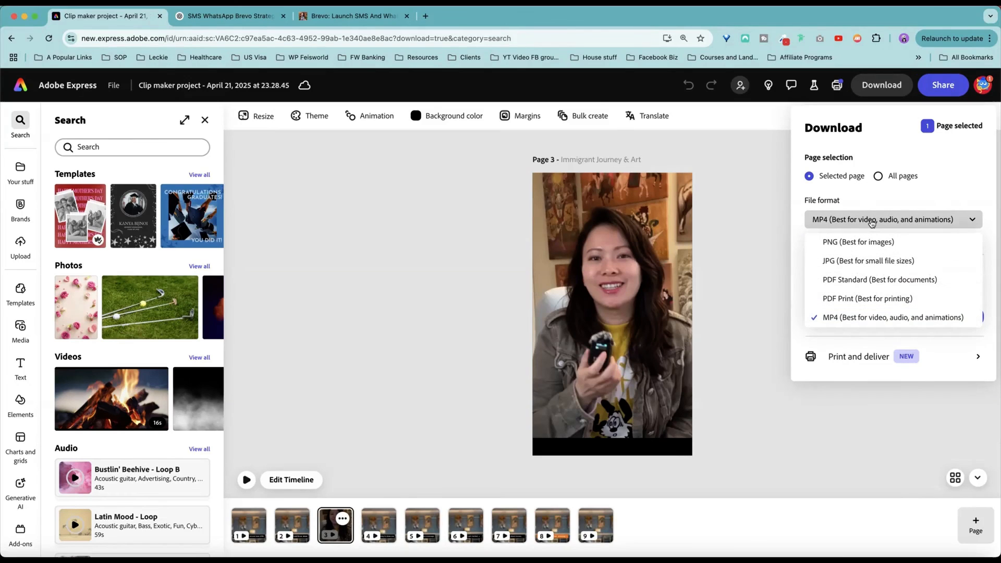
{"action": "left_click", "coordinate": [935, 191]}
{"action": "left_click", "coordinate": [857, 288]}
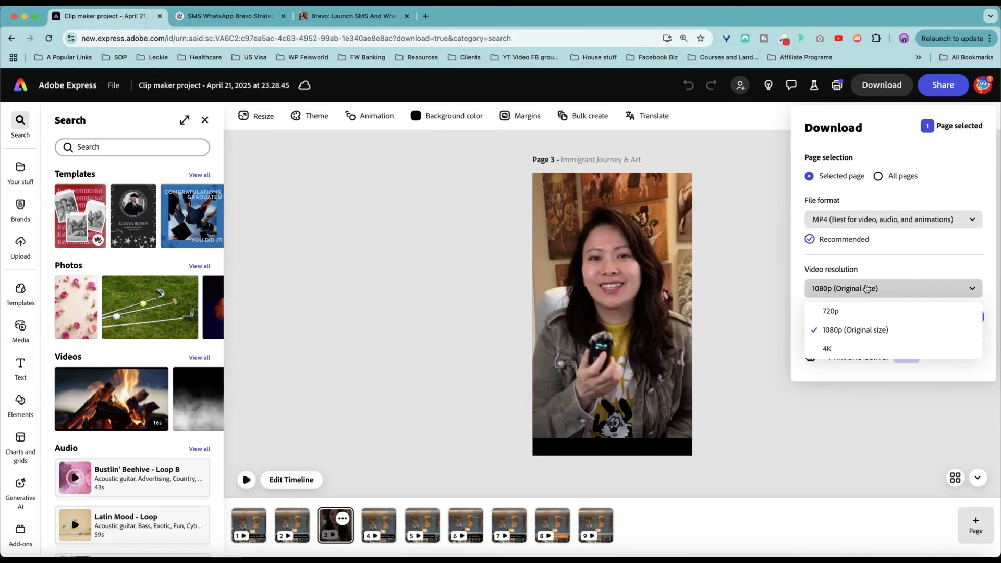
{"action": "left_click", "coordinate": [897, 265]}
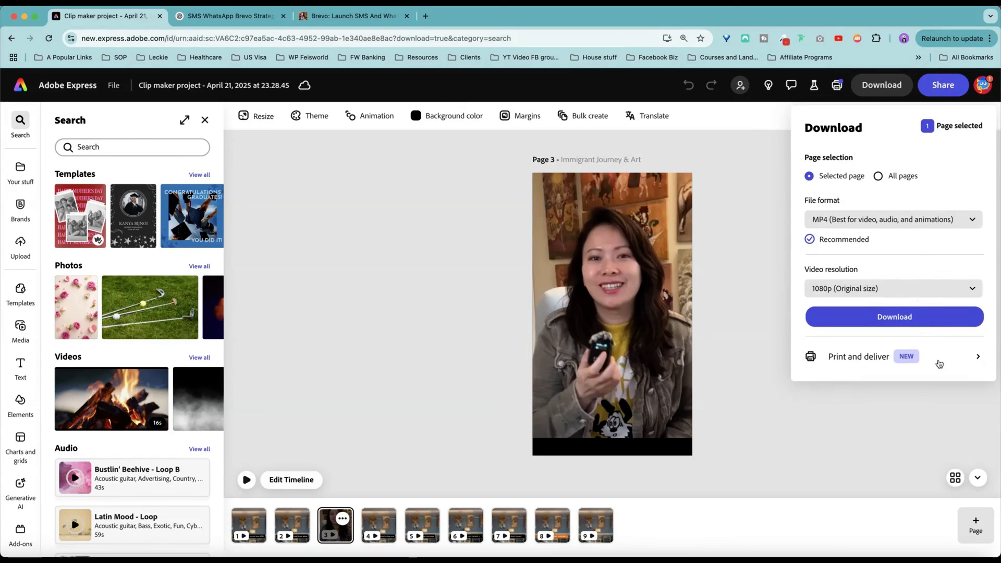